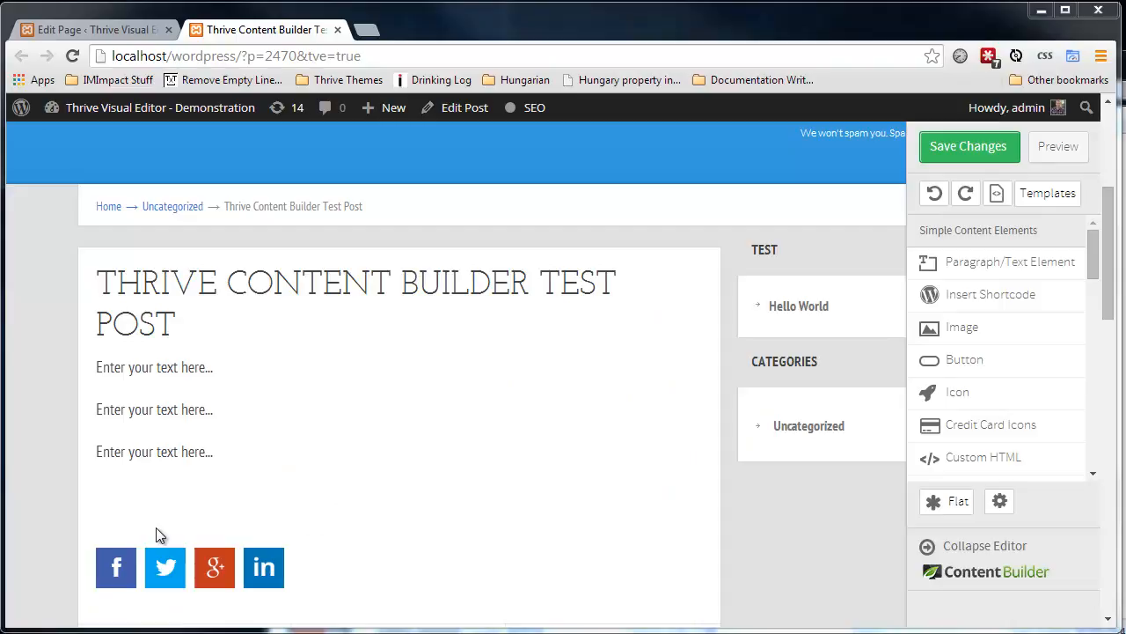
Colour the characters "your text her" in the third text paragraph red using the default text colours
click(154, 460)
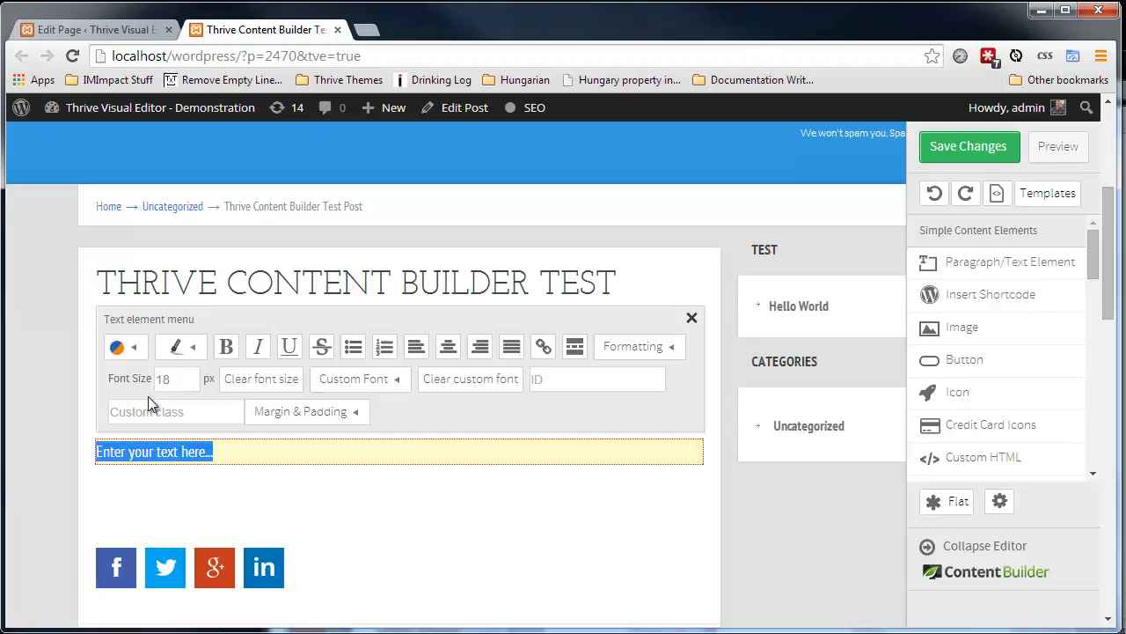
click(167, 493)
click(195, 451)
drag(199, 451, 128, 452)
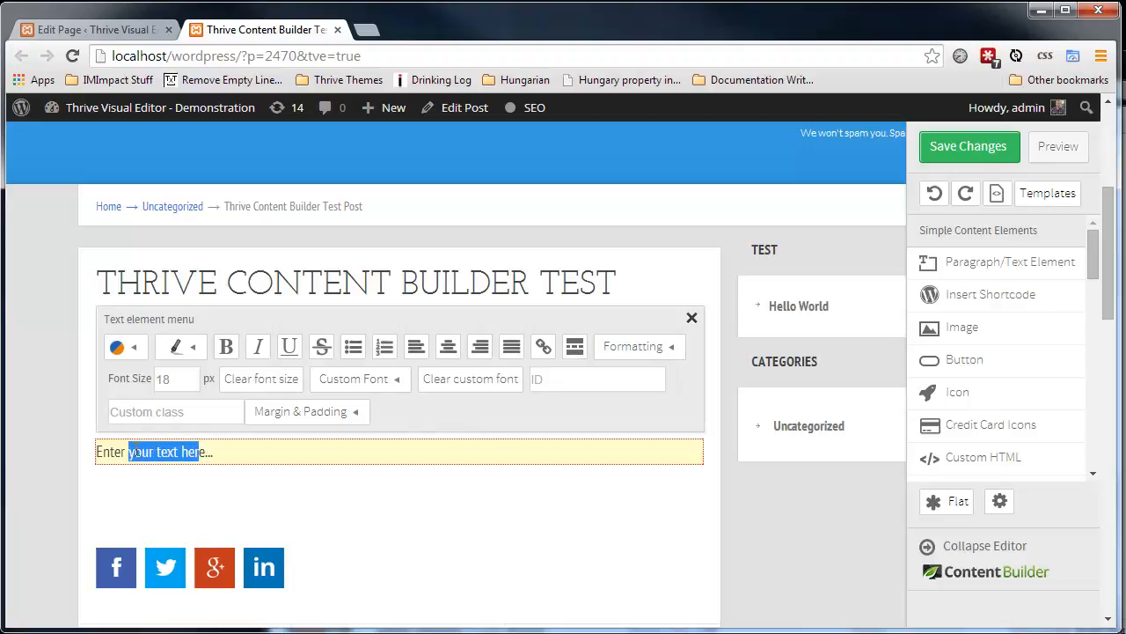
click(125, 347)
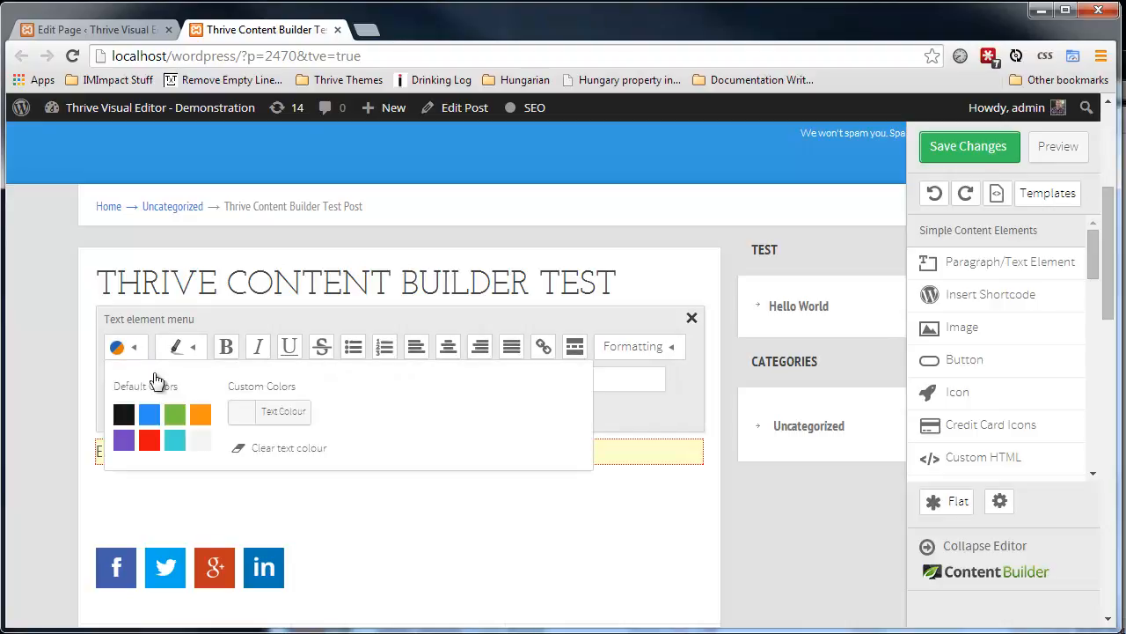
click(155, 443)
click(125, 502)
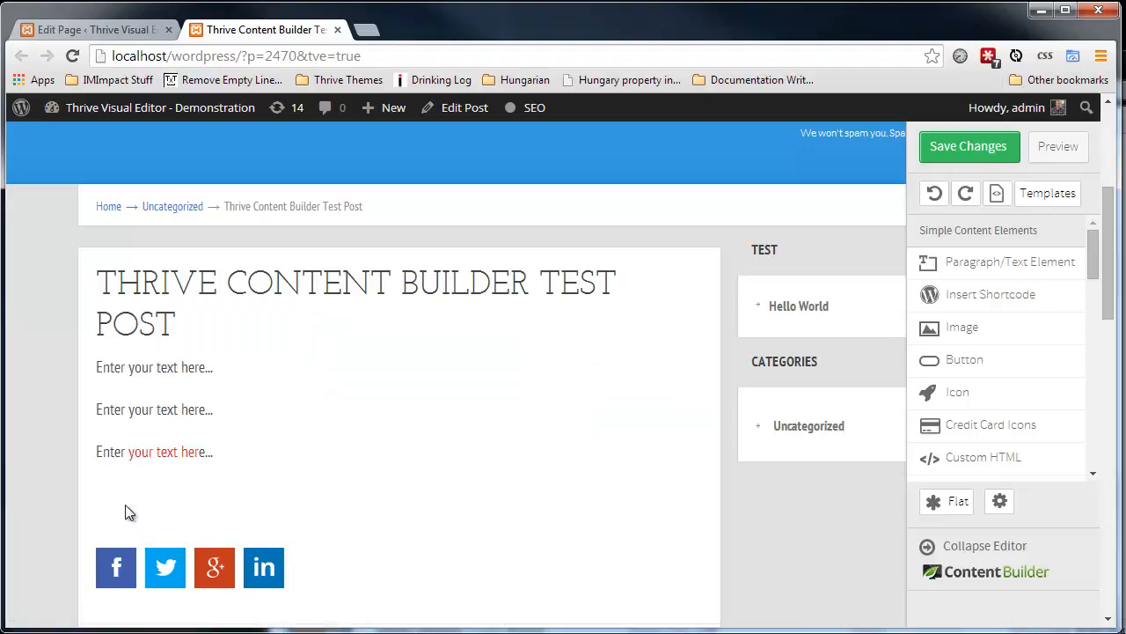
Insert the media library image slider1-04.jpg below the third text paragraph
triple_click(128, 454)
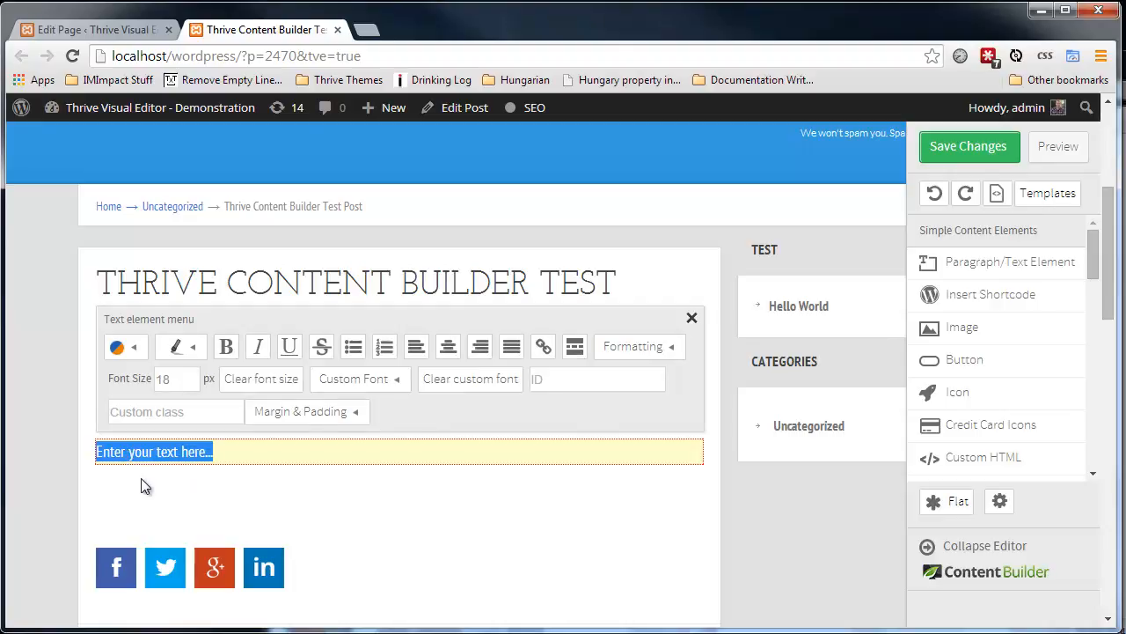
click(932, 336)
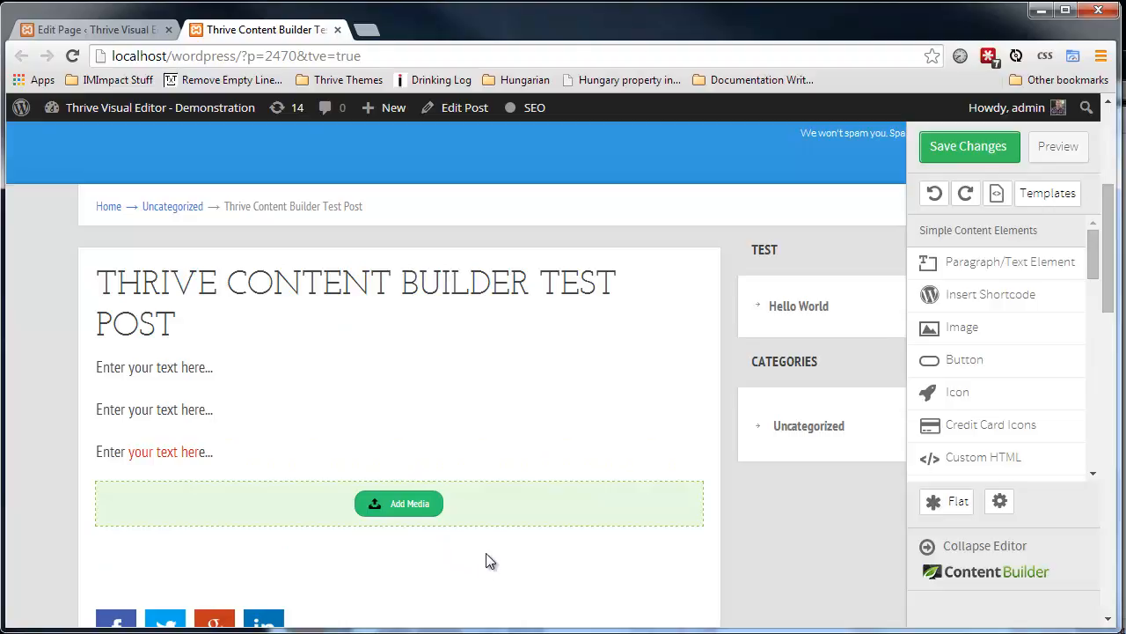
click(398, 508)
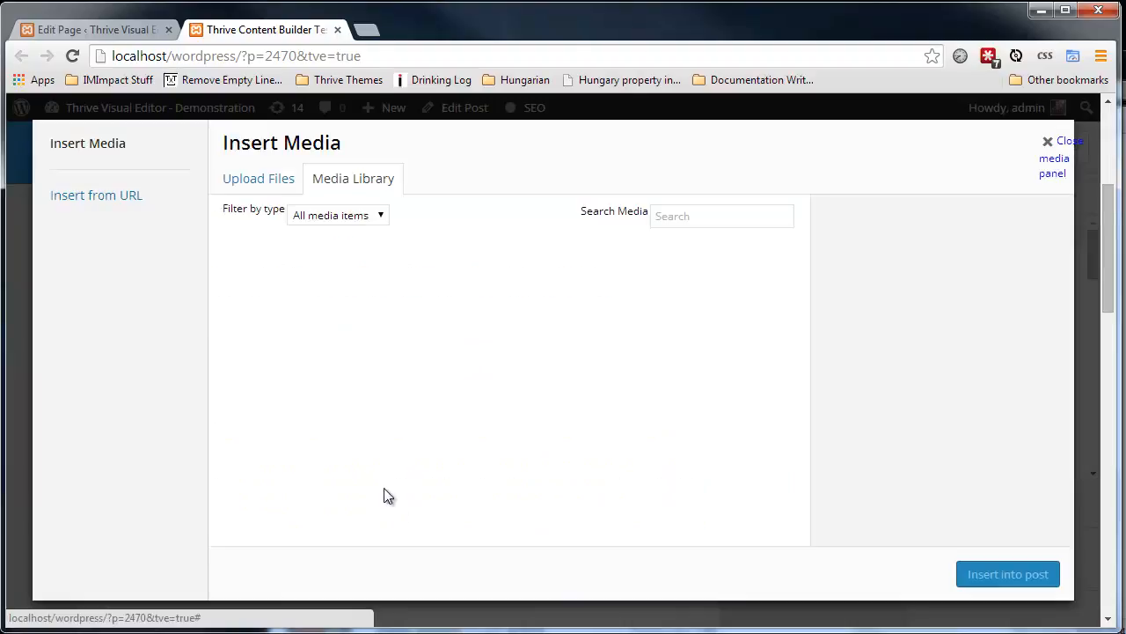
click(549, 330)
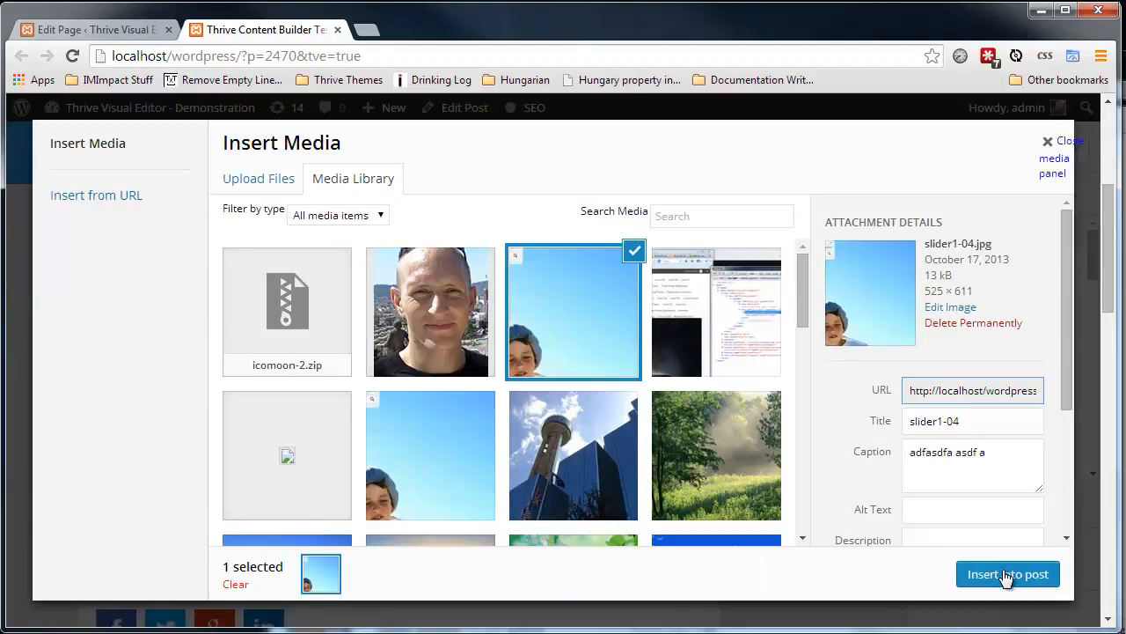
click(1012, 574)
scroll(1109, 268, down, 2)
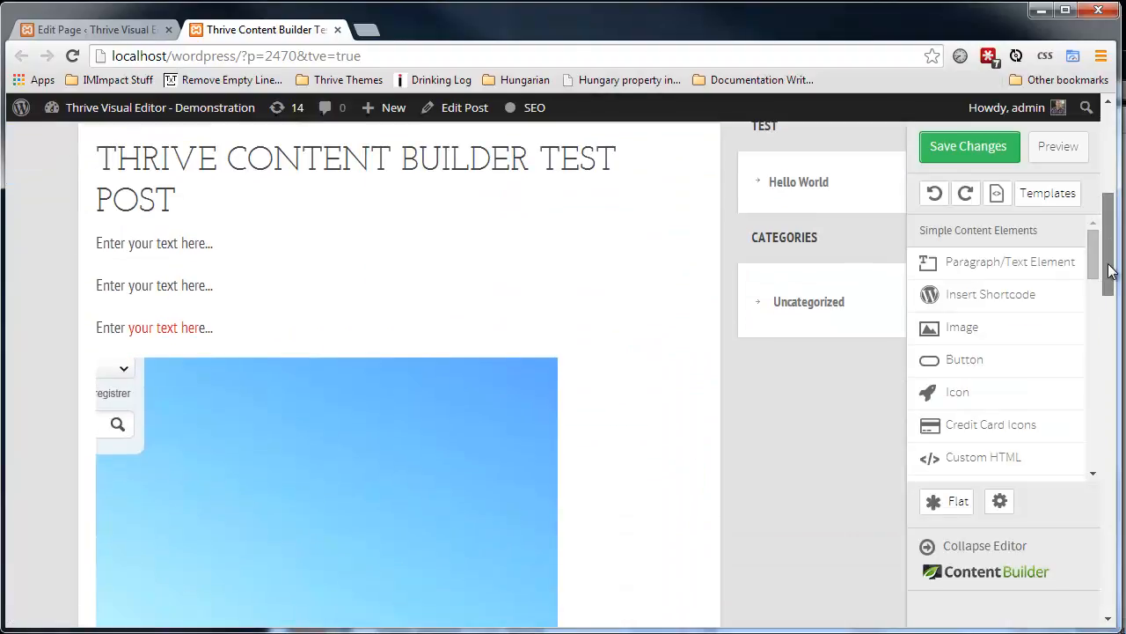
scroll(1109, 273, down, 1)
scroll(1102, 269, up, 1)
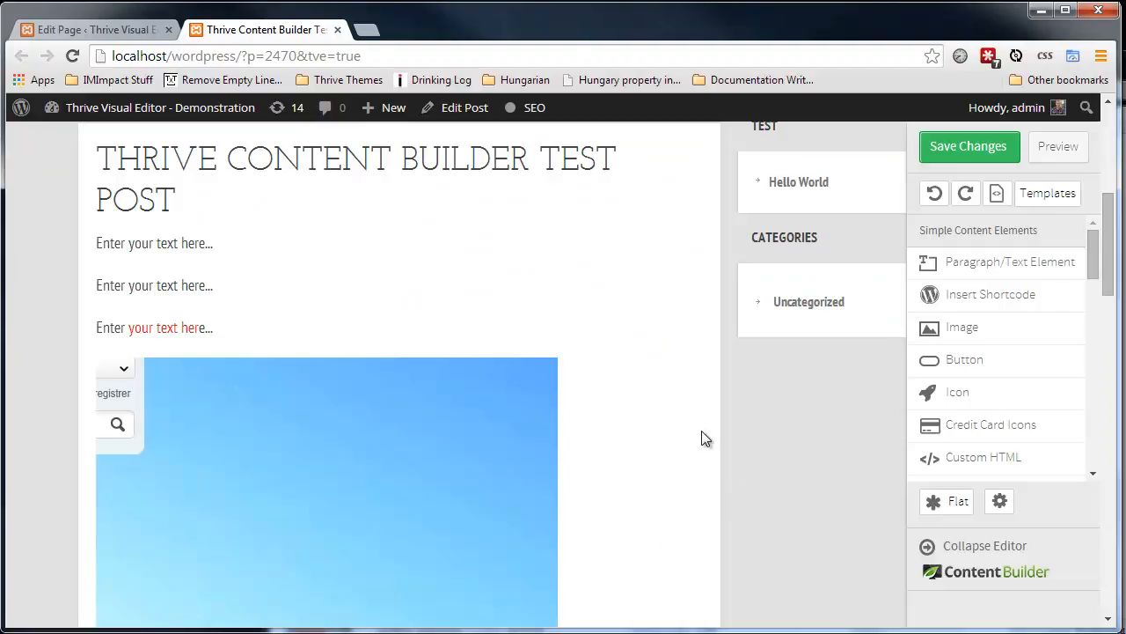
Shrink the inserted image to about 224 px and give it a 2 px dashed red border
click(460, 429)
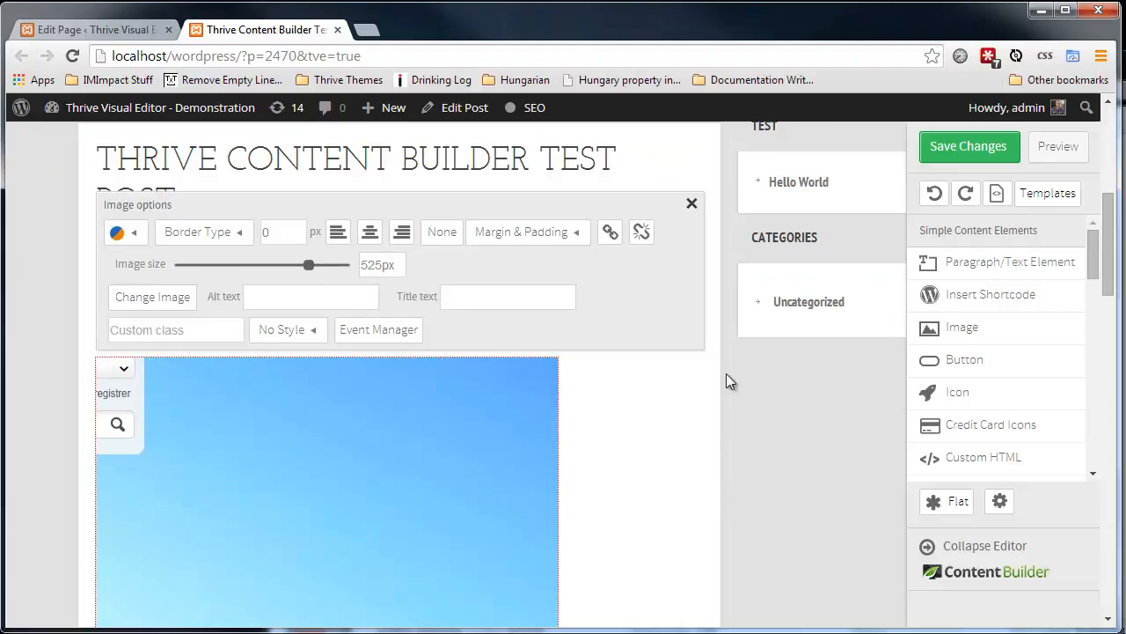
drag(309, 264, 218, 238)
text(2)
click(234, 236)
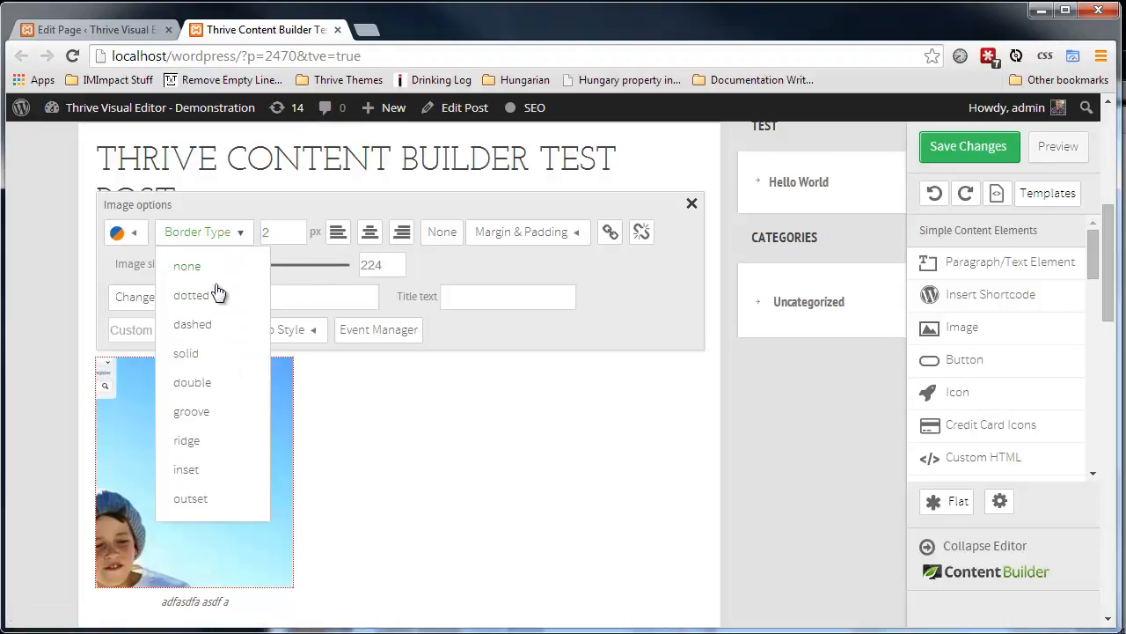
click(194, 327)
click(119, 232)
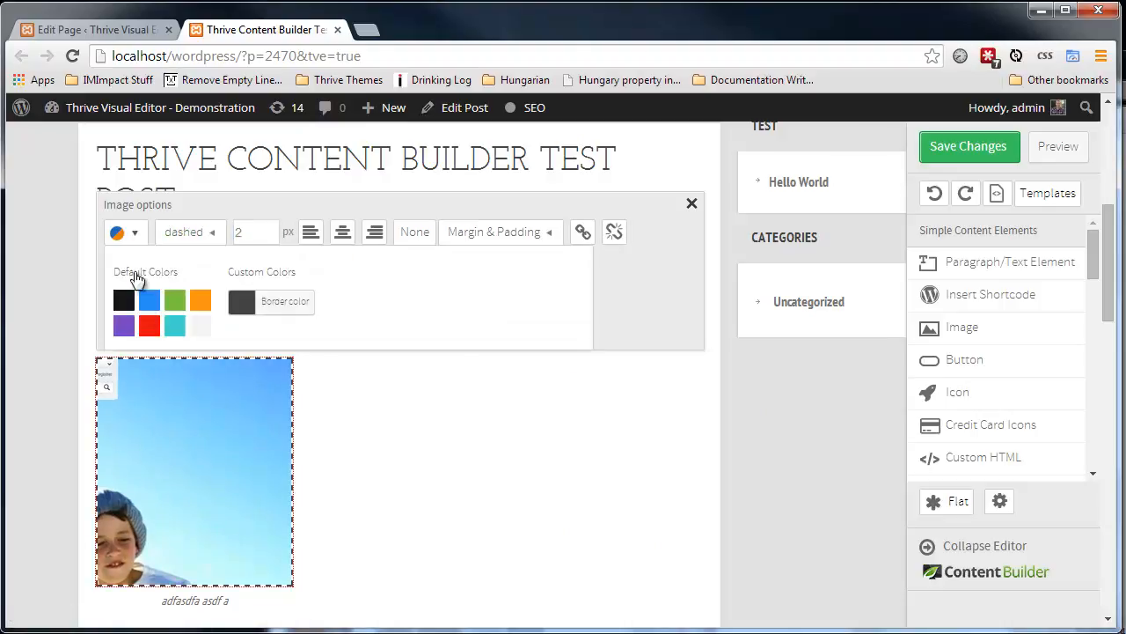
click(149, 326)
Apply the Polaroid style to the inserted image
click(340, 398)
click(239, 377)
click(294, 336)
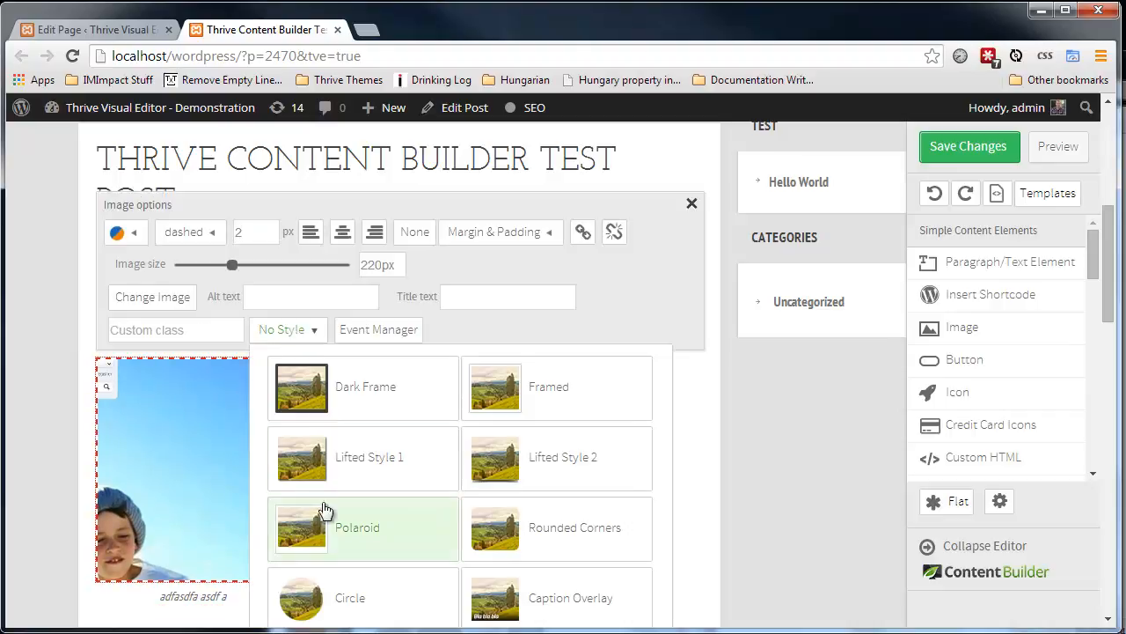
click(332, 528)
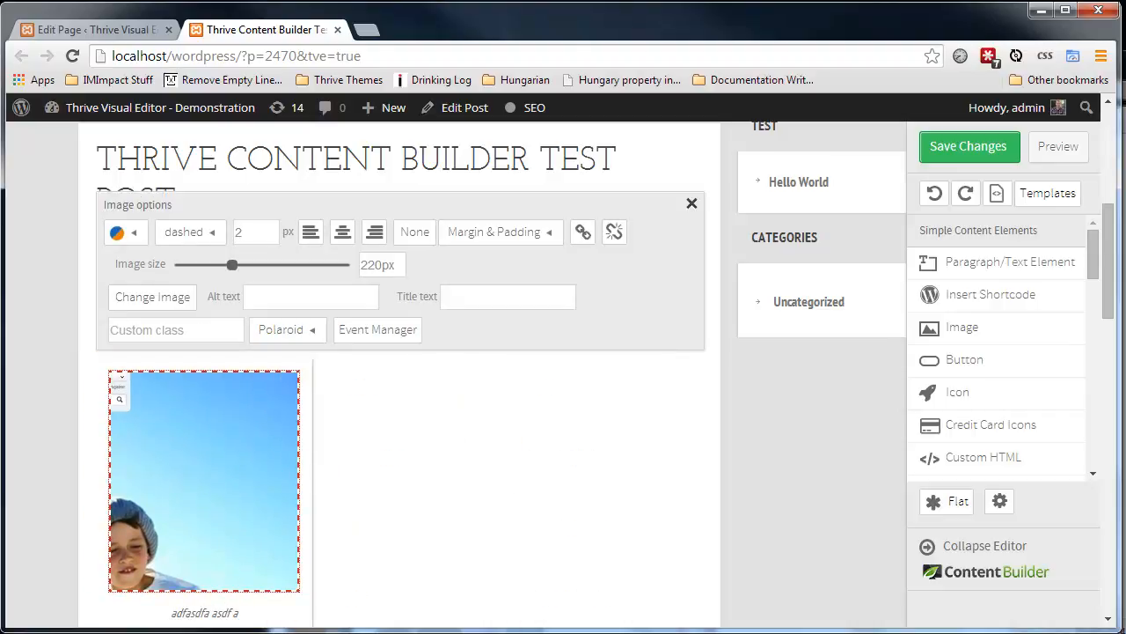
Delete the image and the third text paragraph from the post
scroll(1107, 264, down, 1)
click(304, 310)
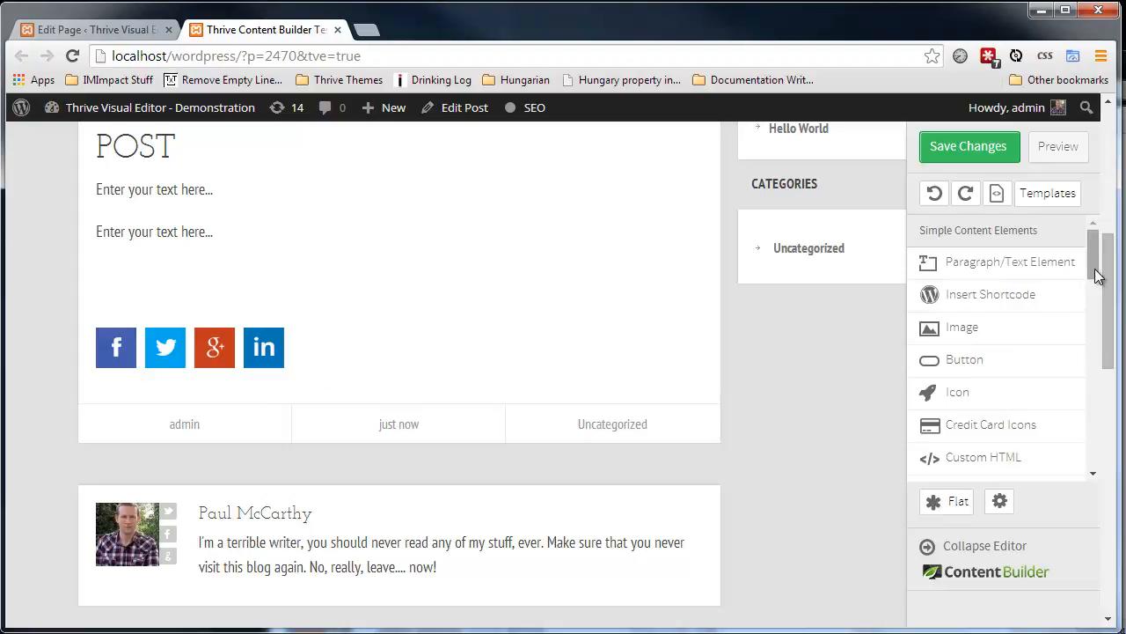
scroll(1105, 268, up, 1)
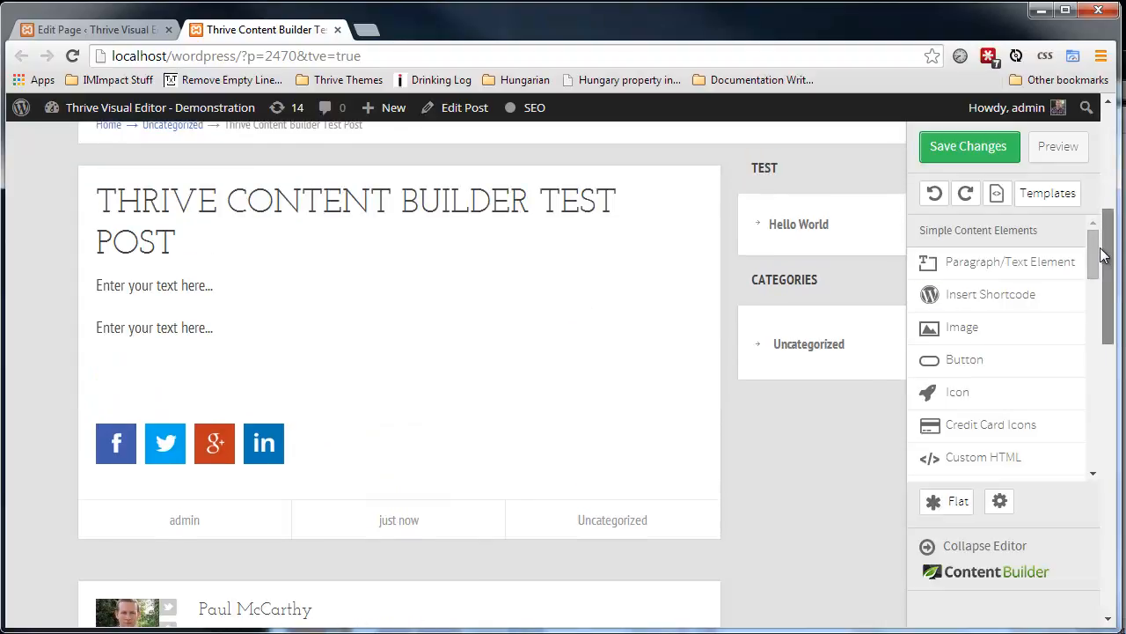
Insert a 1/2 + 1/2 column layout above the paragraphs and move the first paragraph into its first column
drag(1095, 254, 1099, 325)
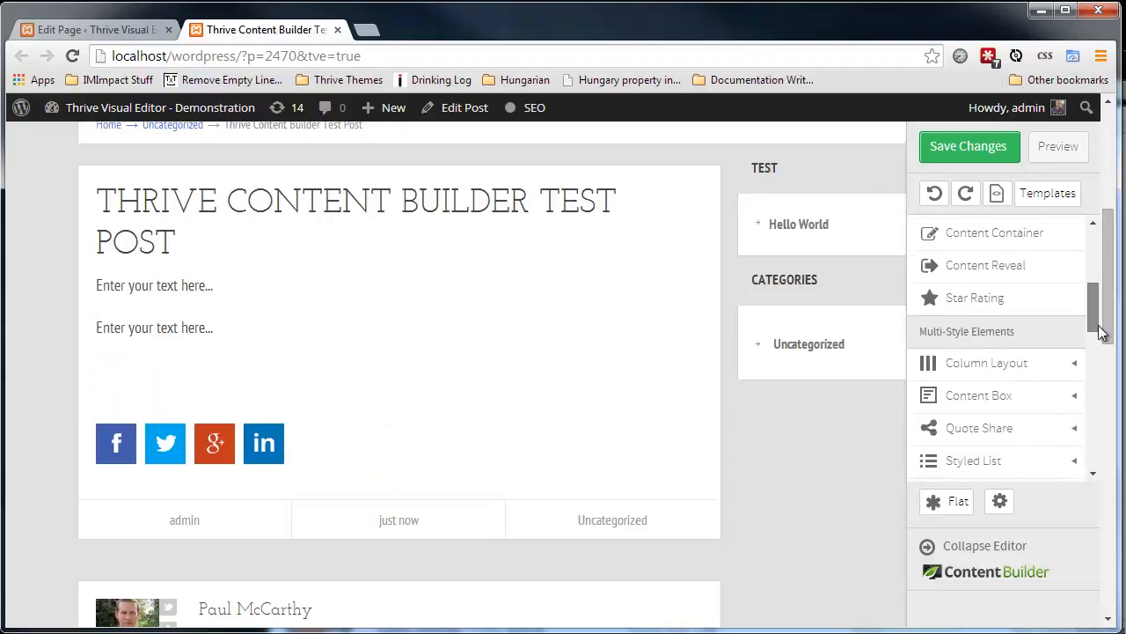
drag(1000, 360, 283, 271)
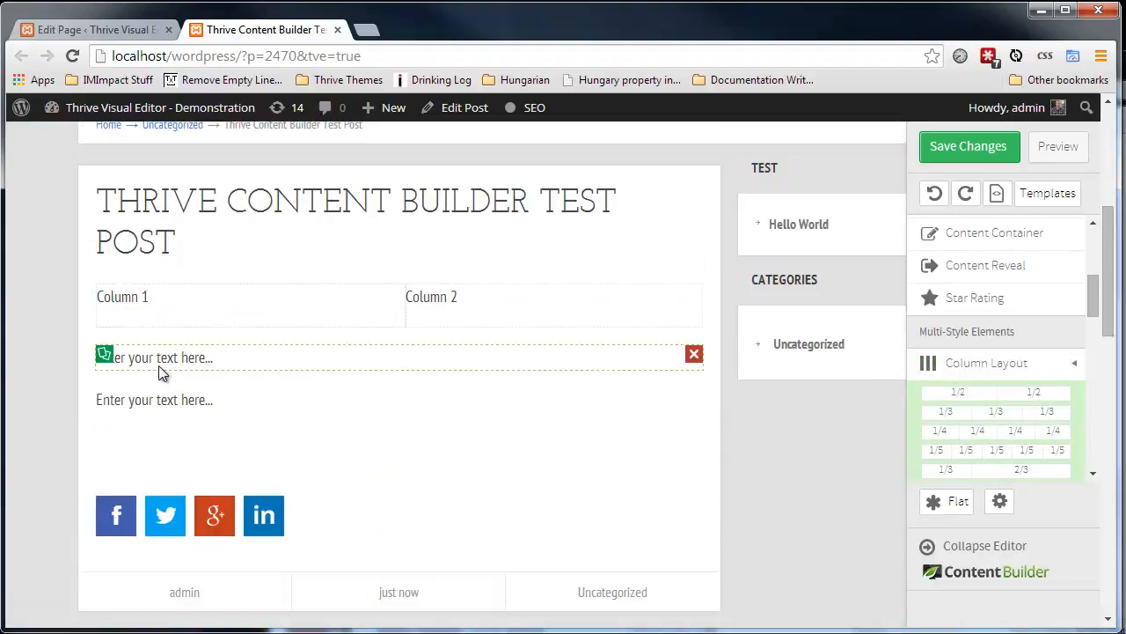
drag(156, 359, 155, 326)
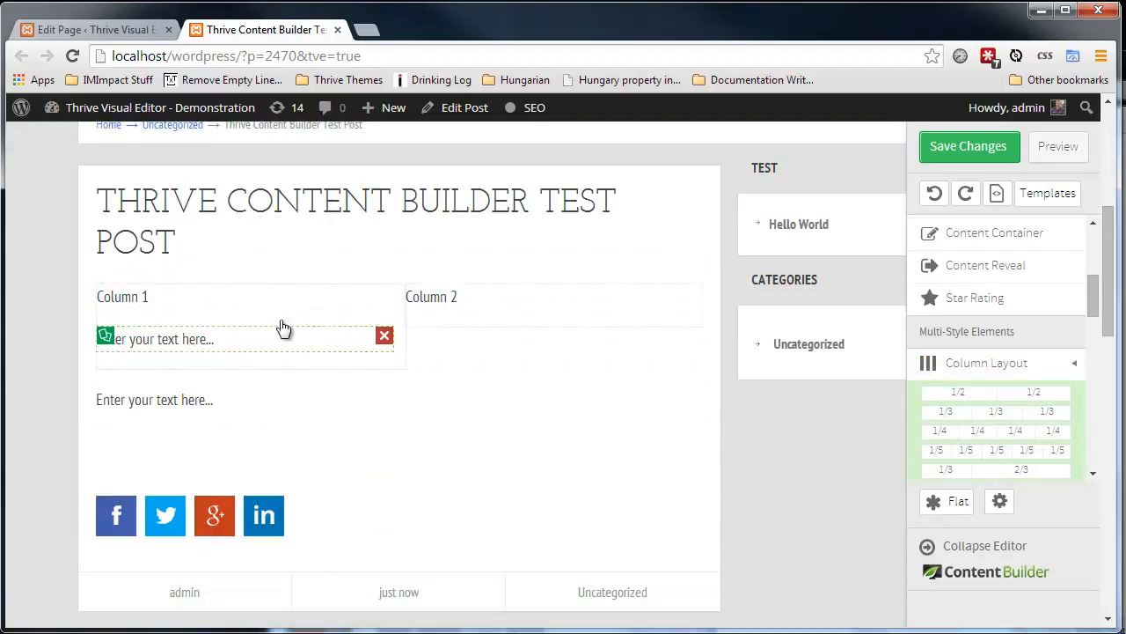
Delete the "Column 1" and "Column 2" placeholder texts and the paragraph below the column layout
click(381, 294)
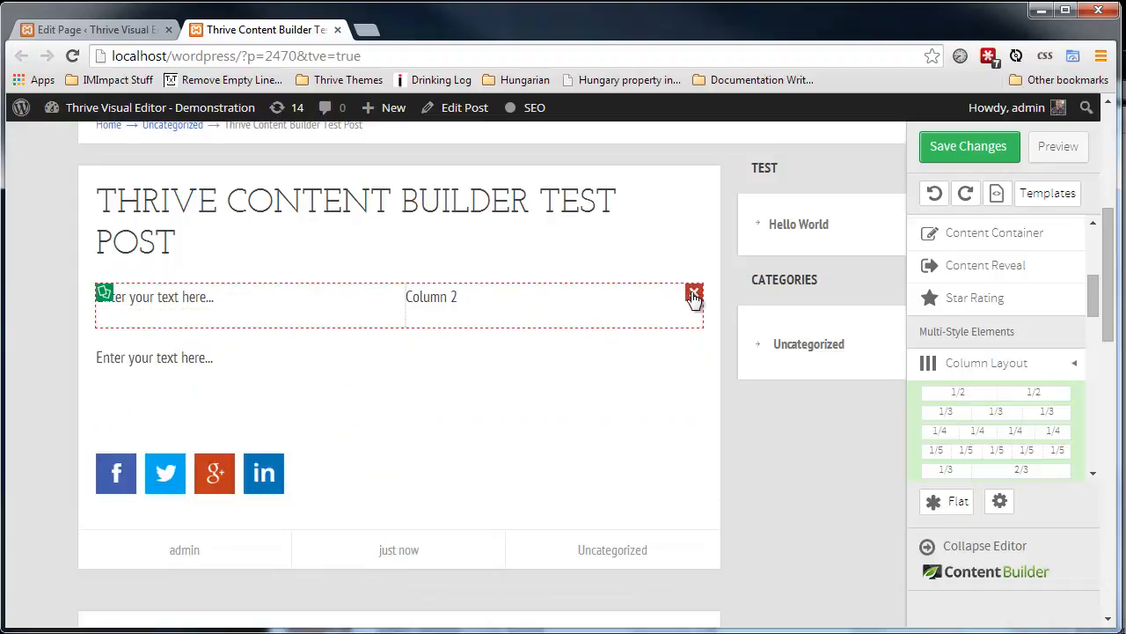
click(691, 298)
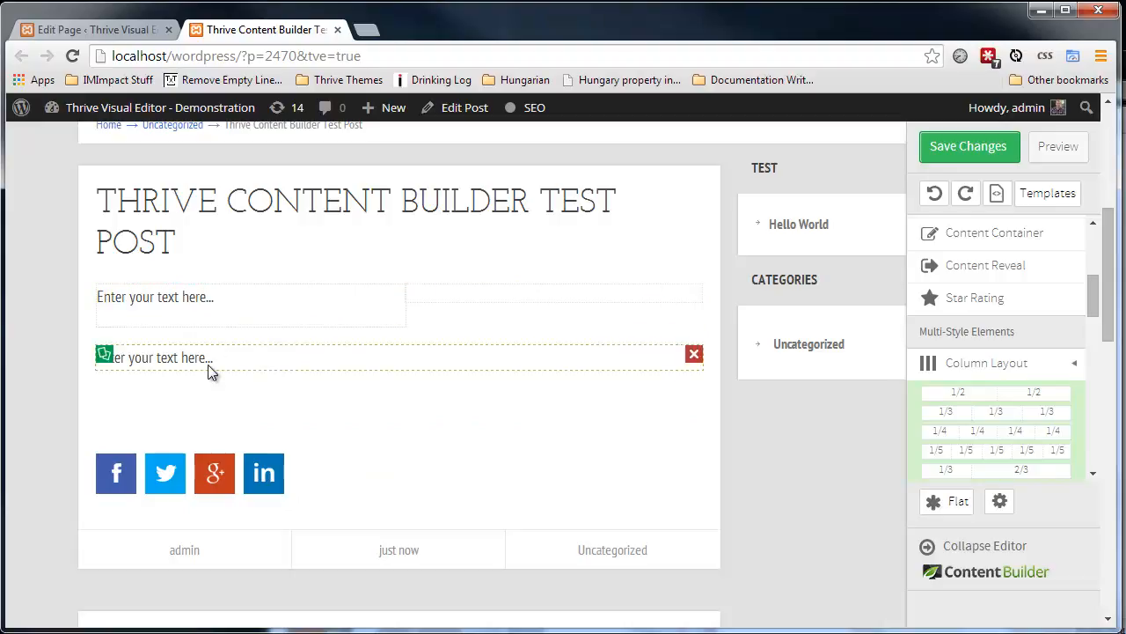
drag(207, 362, 210, 375)
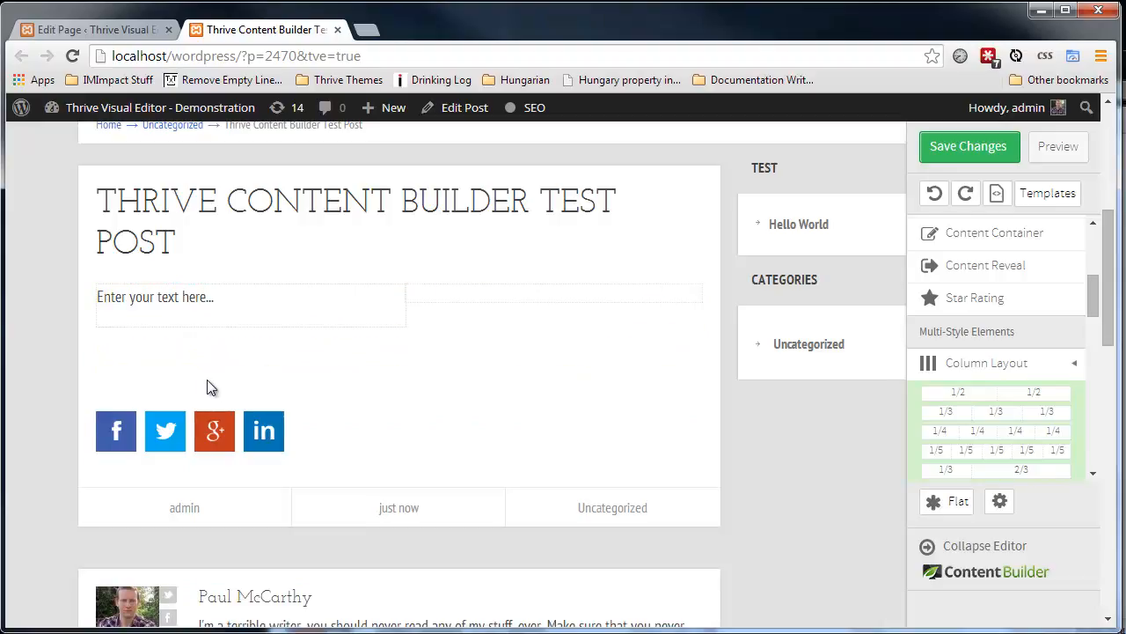
Examine the options offered for the column layout and for the text element inside it
click(198, 327)
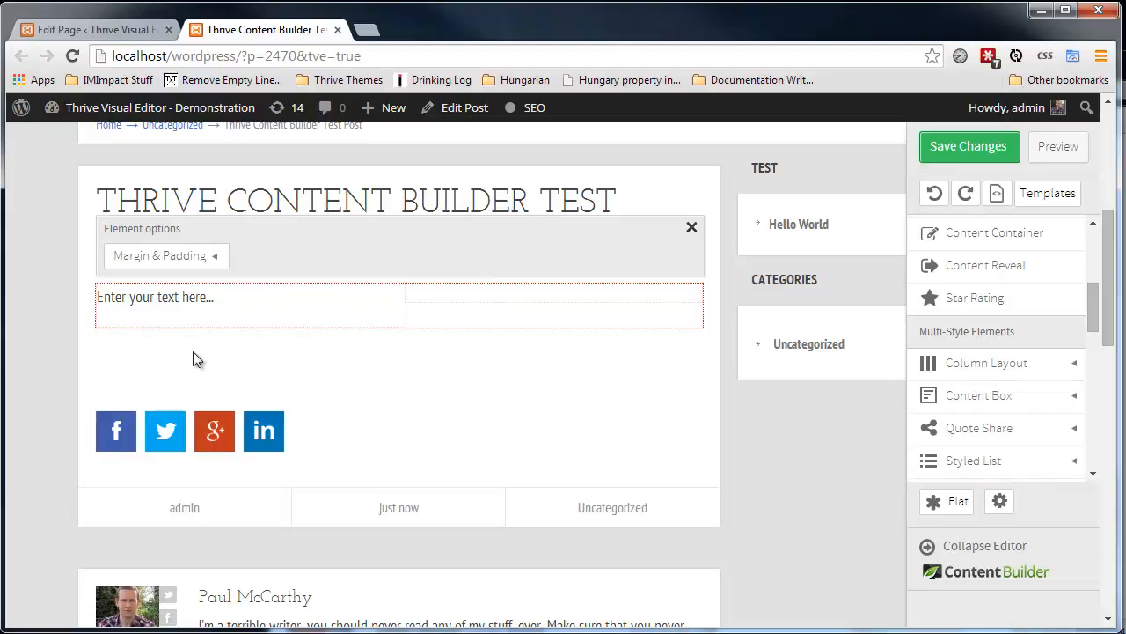
click(192, 351)
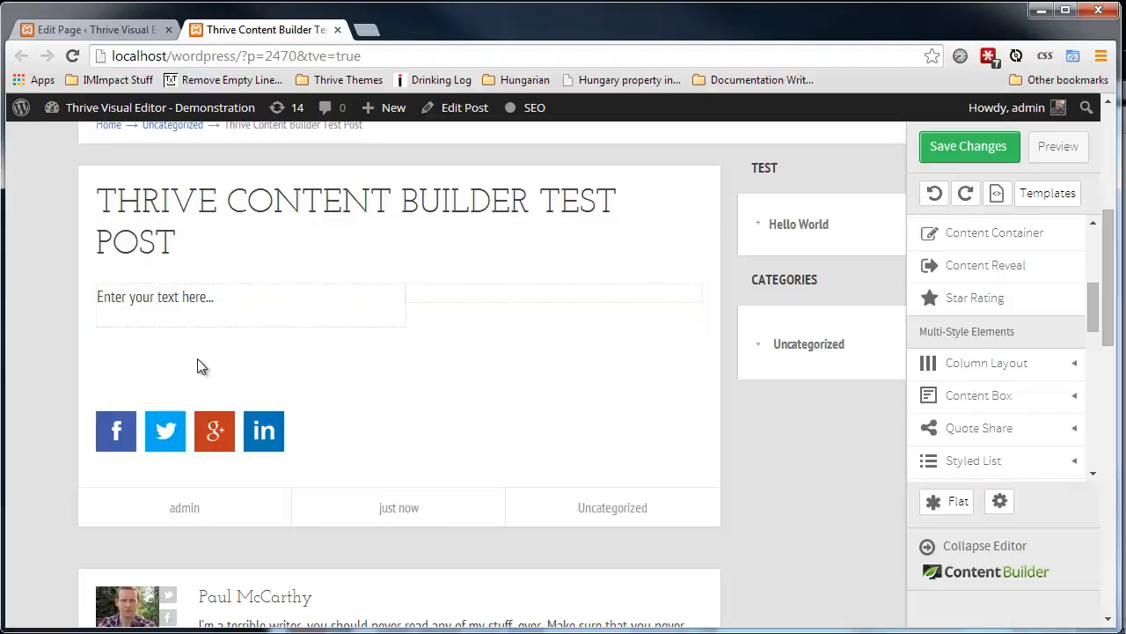
click(175, 300)
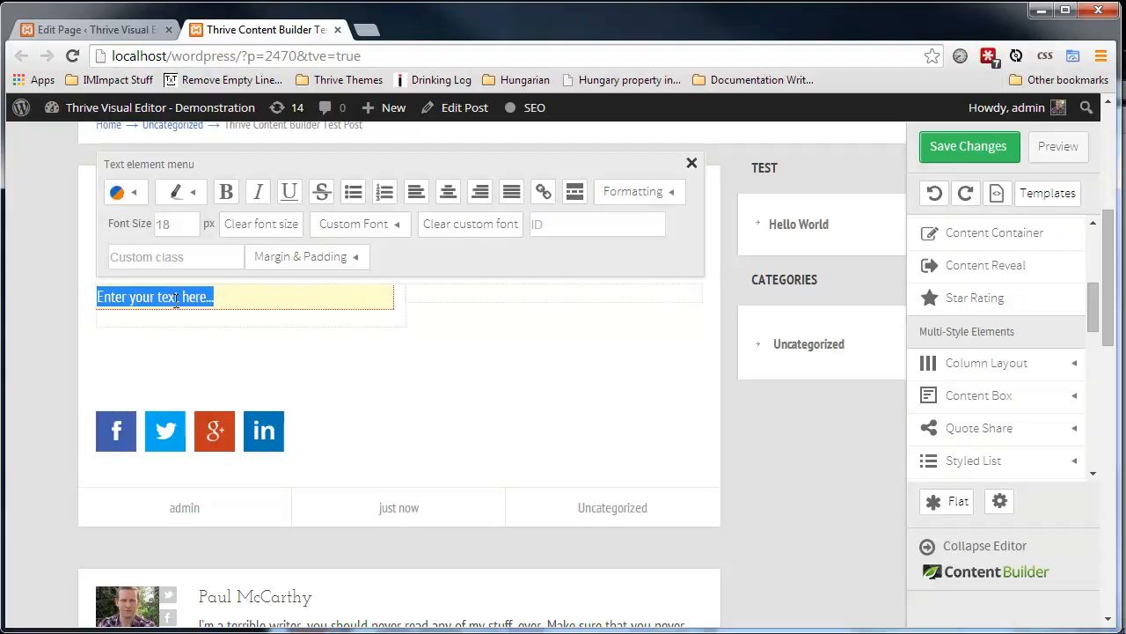
click(194, 346)
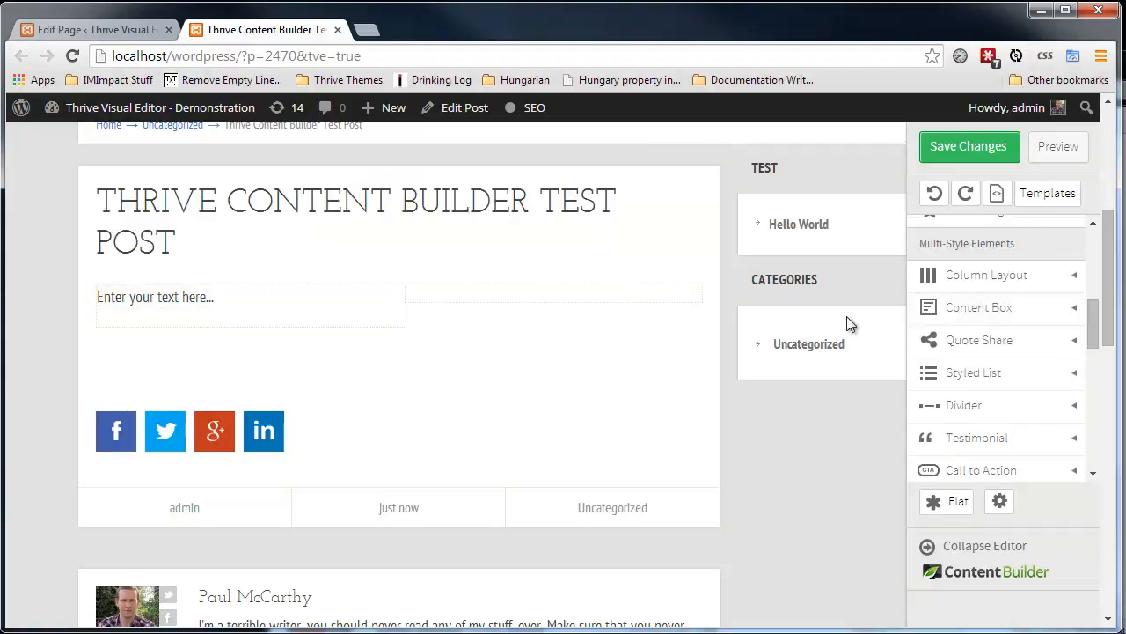
Add a Style 6 content box without headline that holds the column layout in place of its Lorem ipsum text
click(951, 307)
click(959, 449)
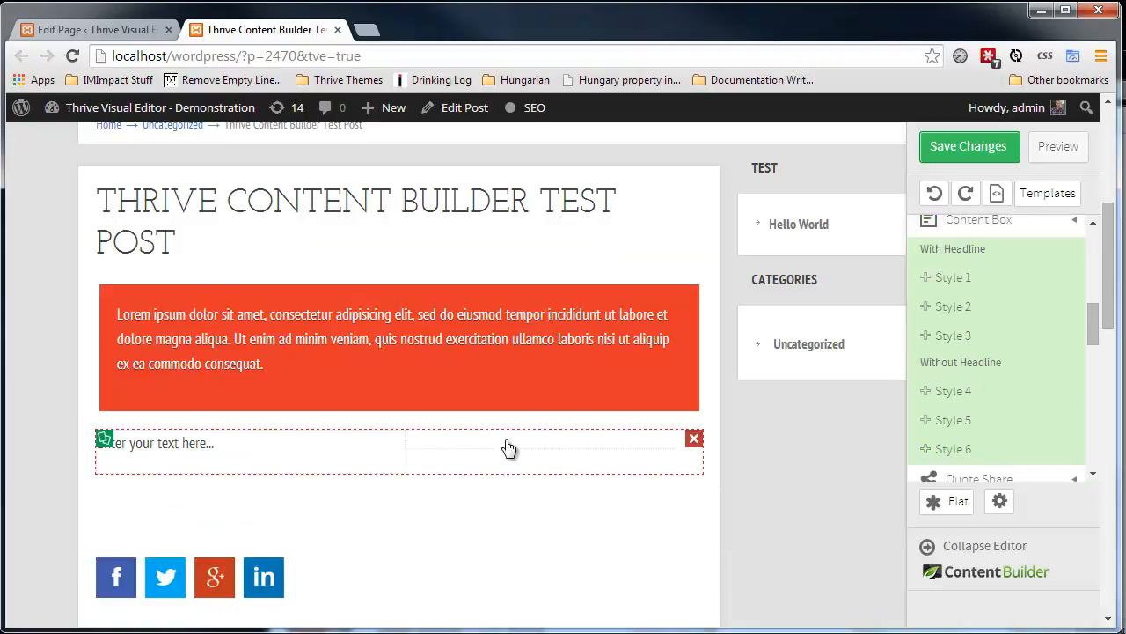
drag(390, 449, 374, 318)
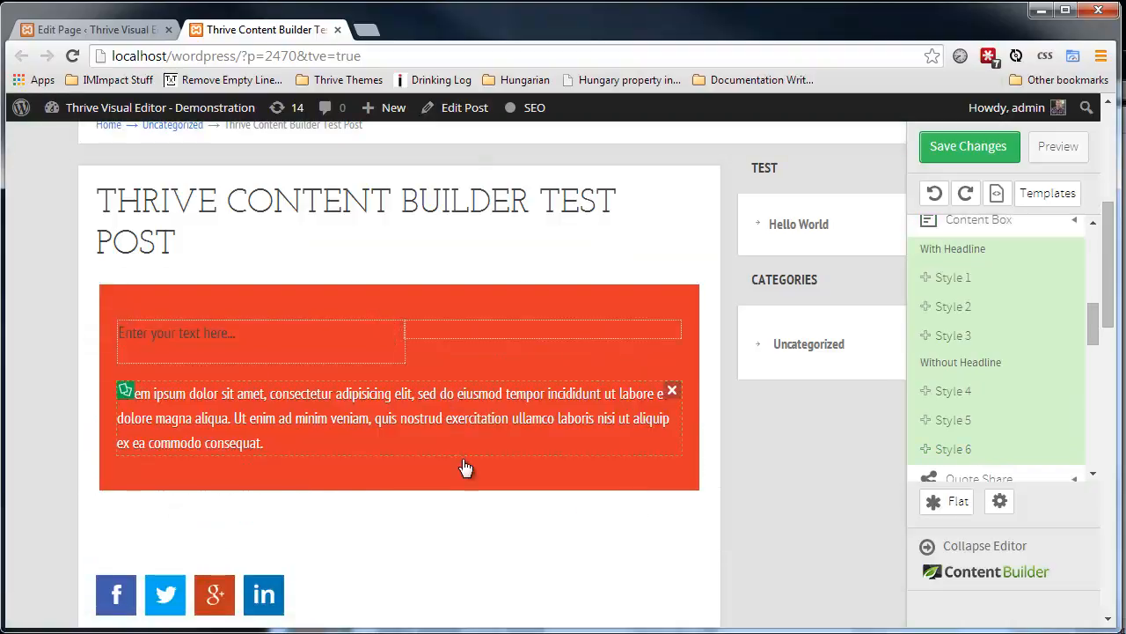
click(672, 394)
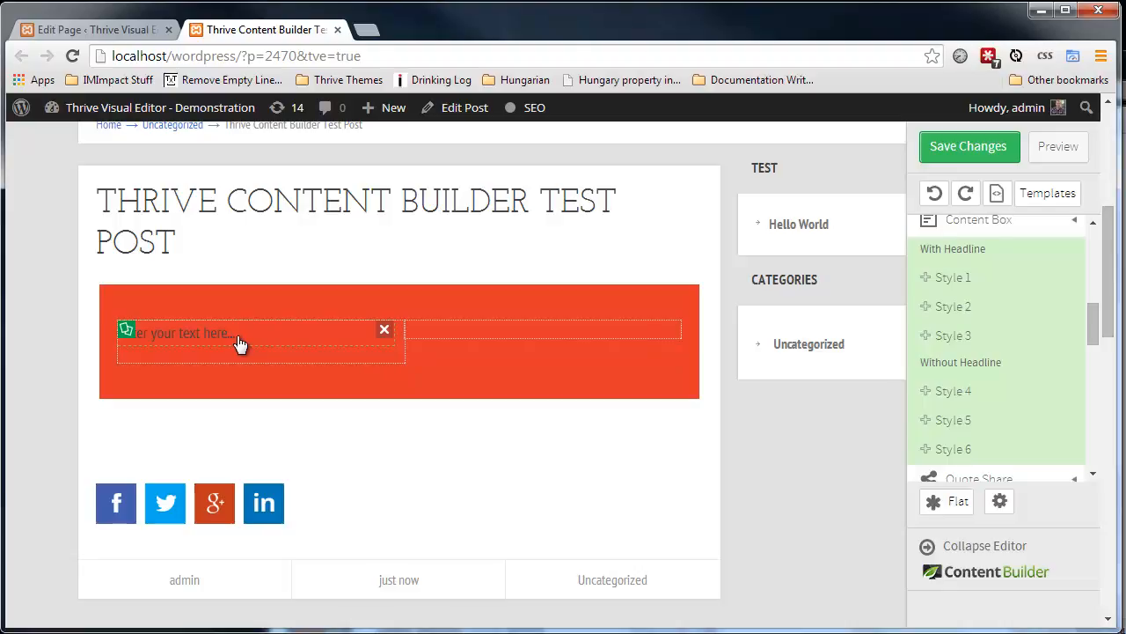
Examine the separate options of the content box, the nested column layout and the text element within it
click(286, 292)
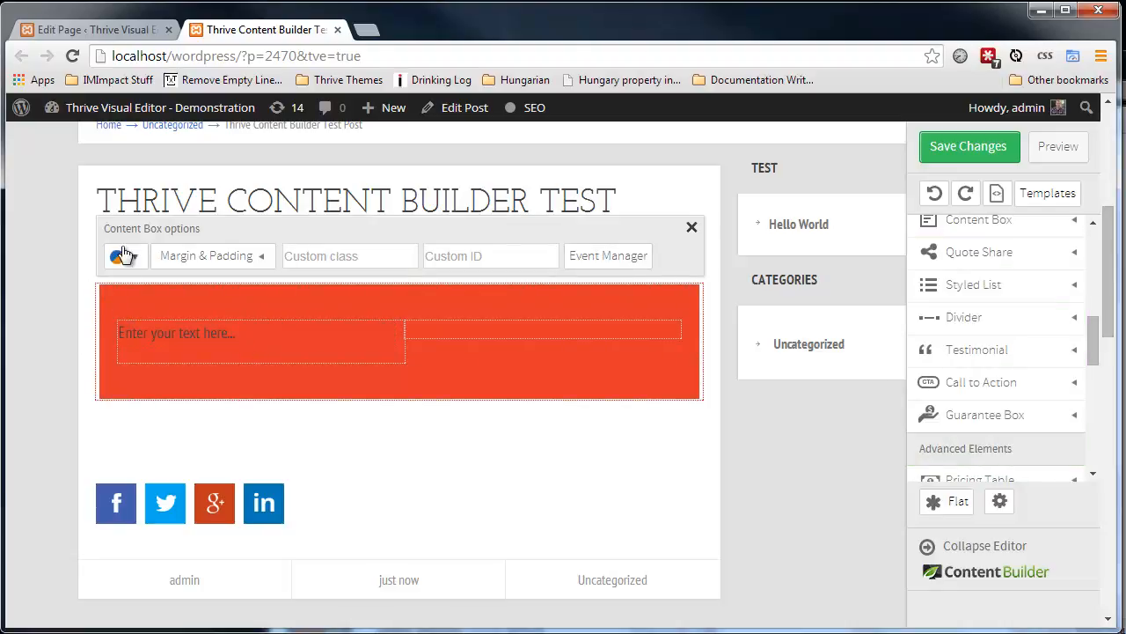
drag(102, 229, 48, 283)
click(250, 325)
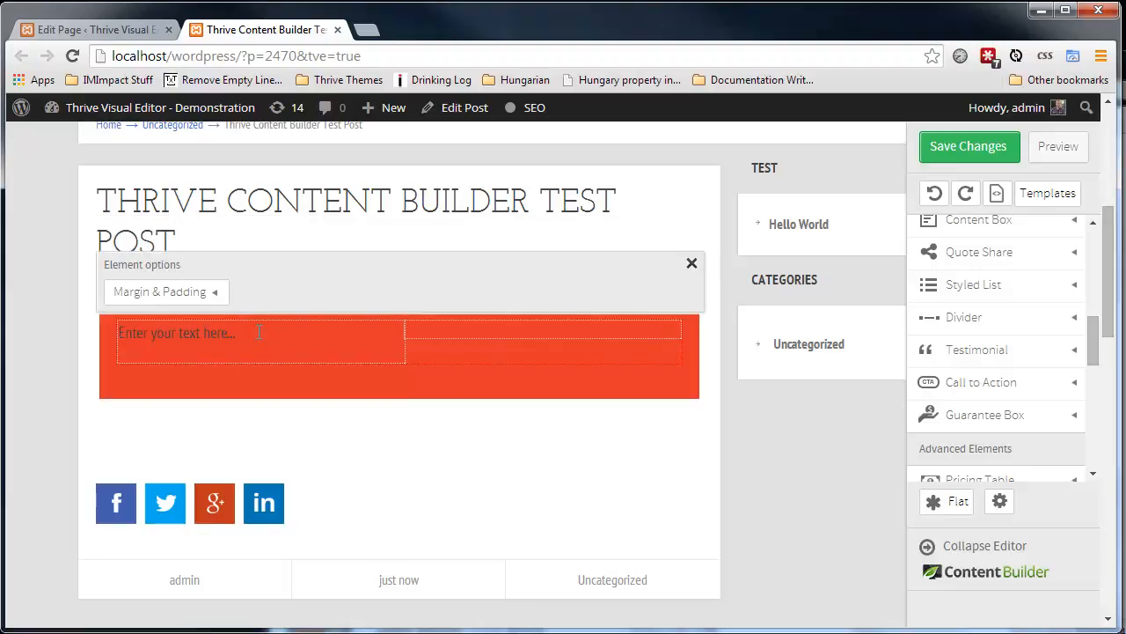
click(336, 440)
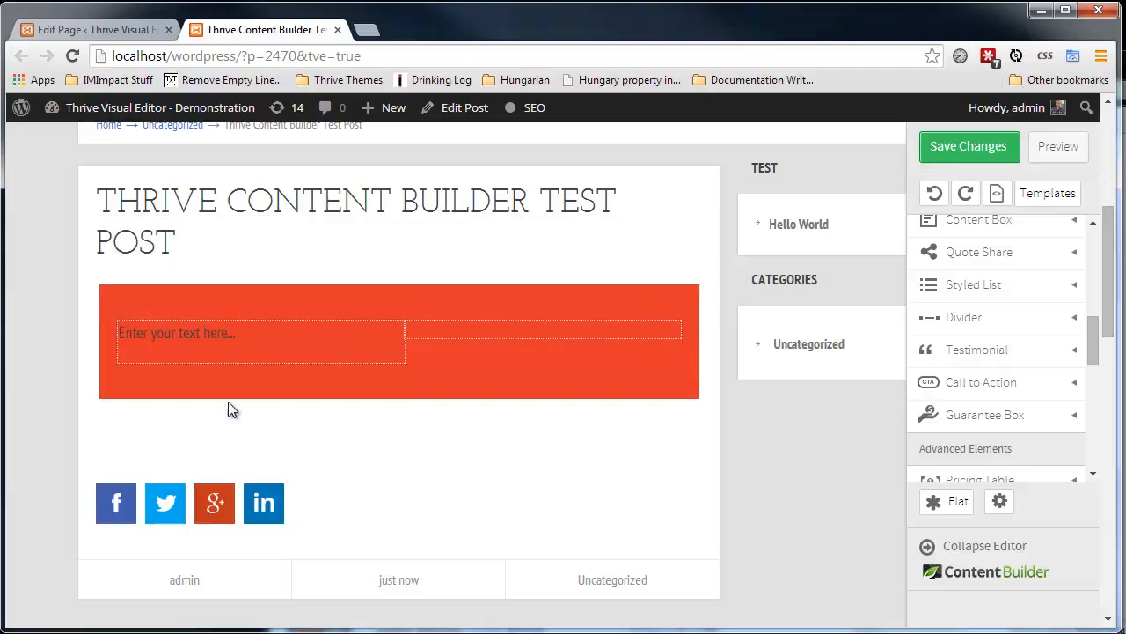
click(181, 333)
drag(198, 201, 55, 227)
click(55, 227)
Insert a Style 3 Call to Action element below the red content box
drag(1099, 339, 1107, 354)
click(1002, 306)
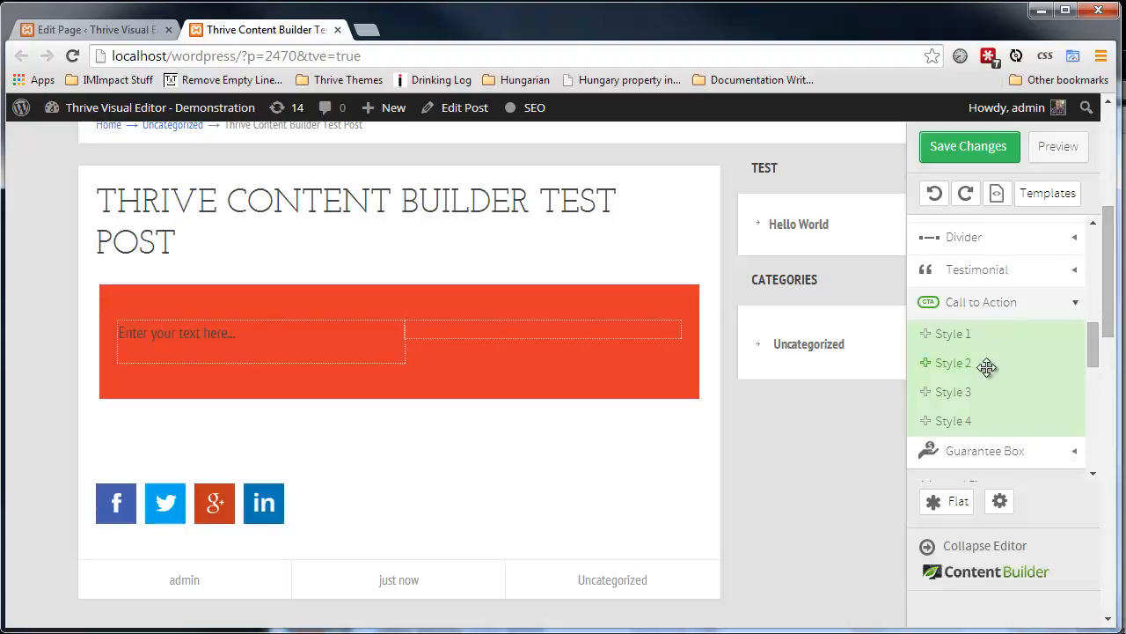
drag(982, 392, 370, 430)
scroll(729, 470, down, 2)
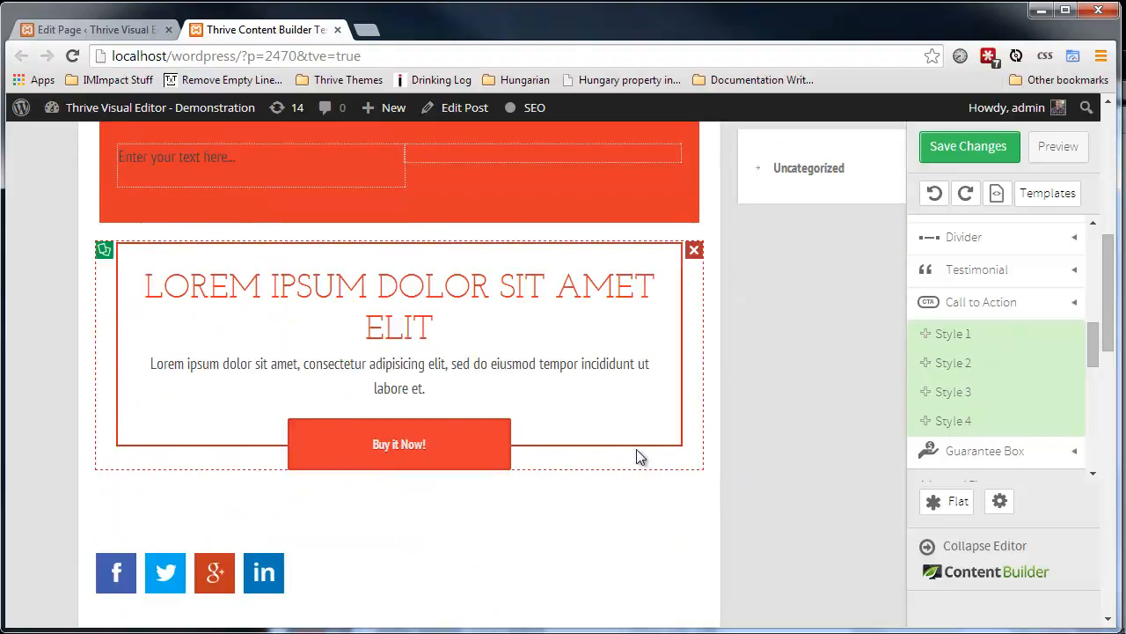
click(640, 456)
scroll(795, 434, up, 1)
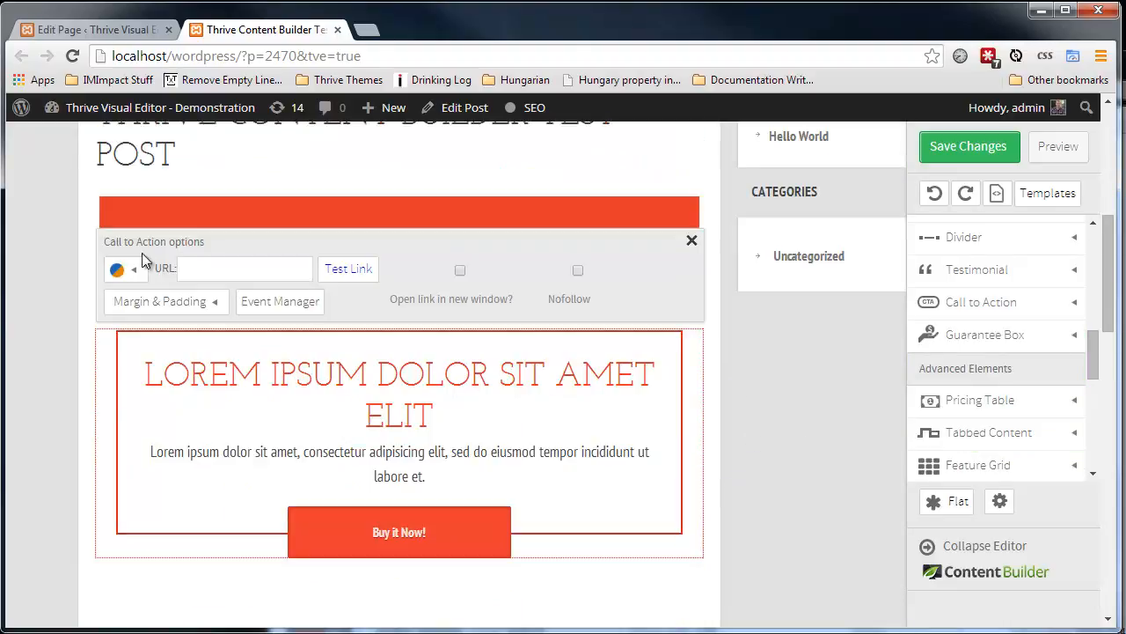
click(59, 440)
click(361, 338)
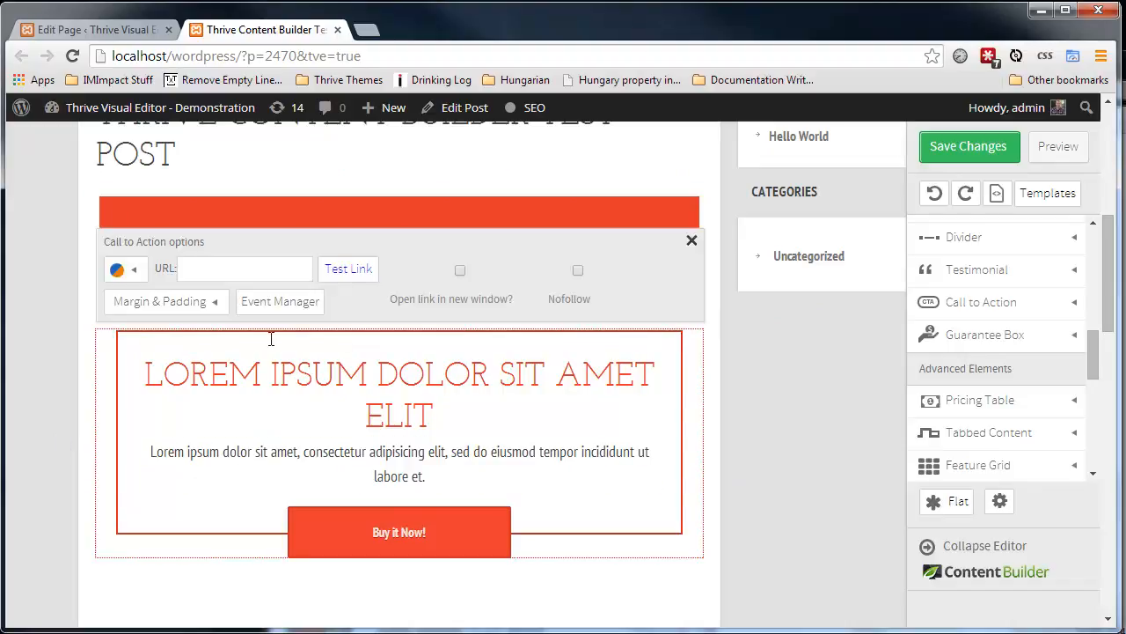
click(205, 275)
text(http://www.google.co.uk)
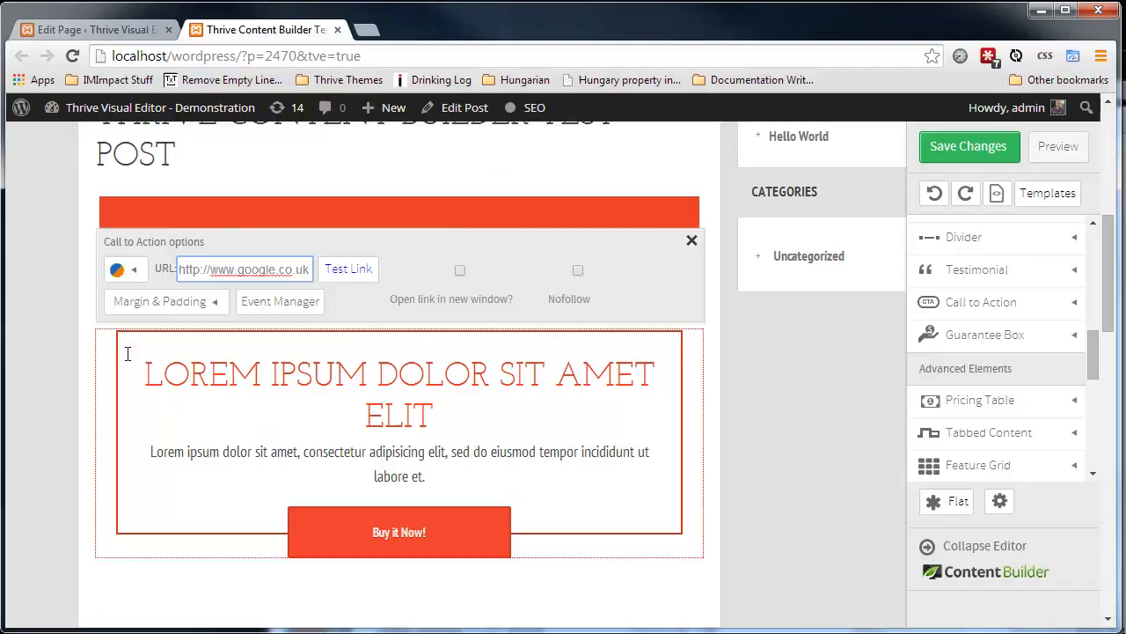
click(50, 367)
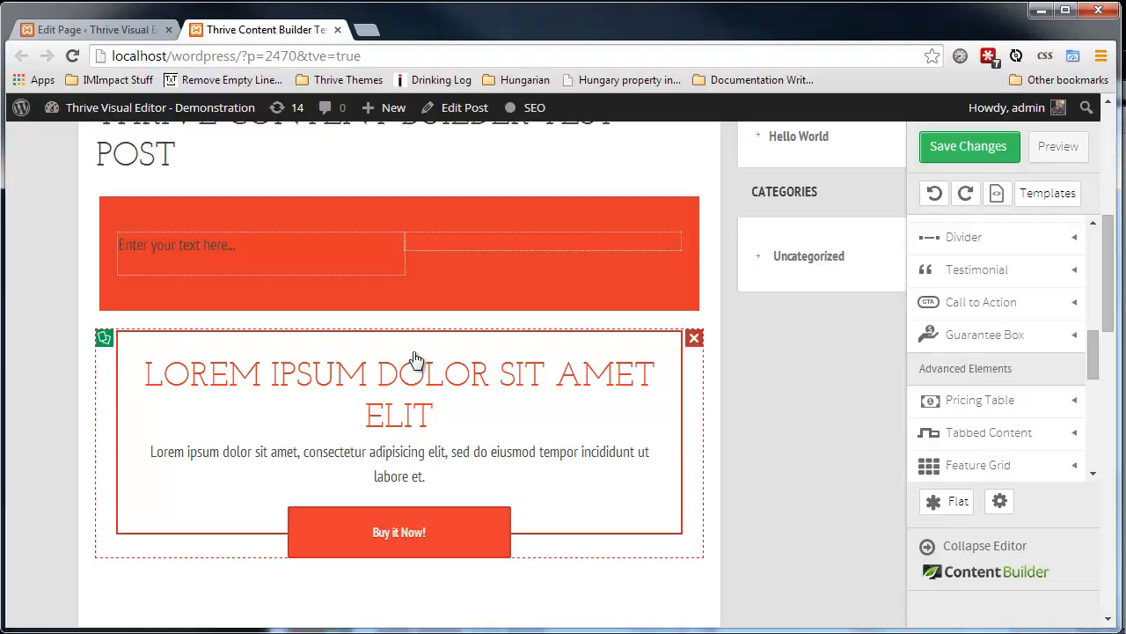
Delete the Call to Action element and the red content box with its nested columns
click(694, 334)
click(694, 207)
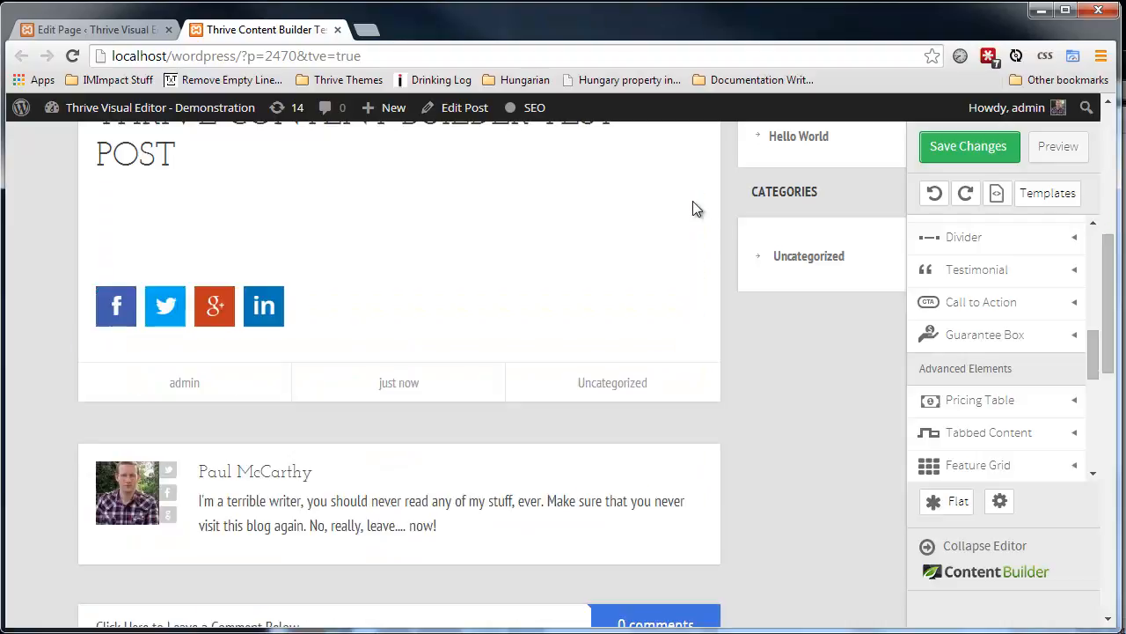